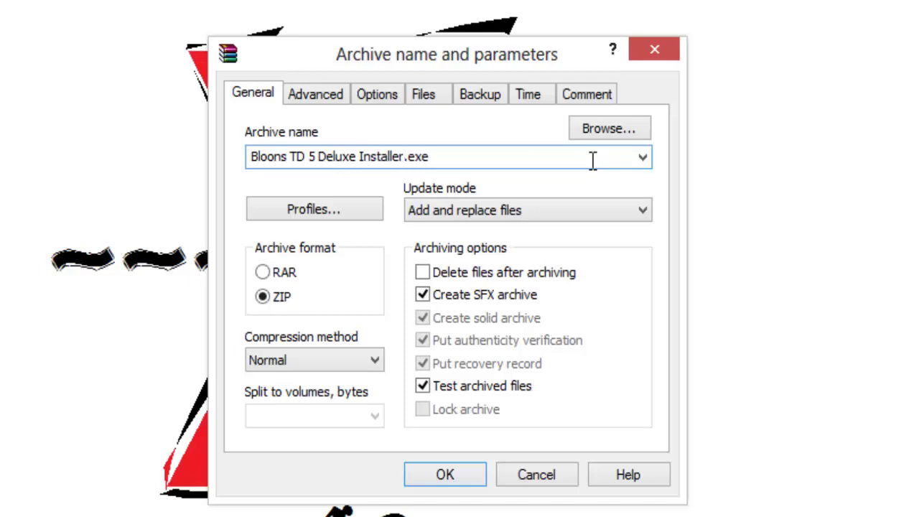
Set the archive's compression method to Best and open the advanced SFX options
left_click(363, 360)
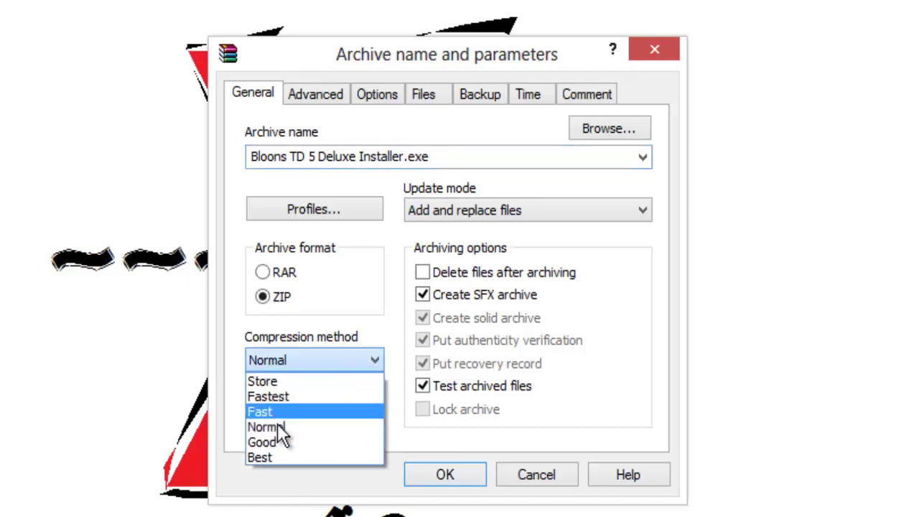
left_click(277, 456)
left_click(298, 101)
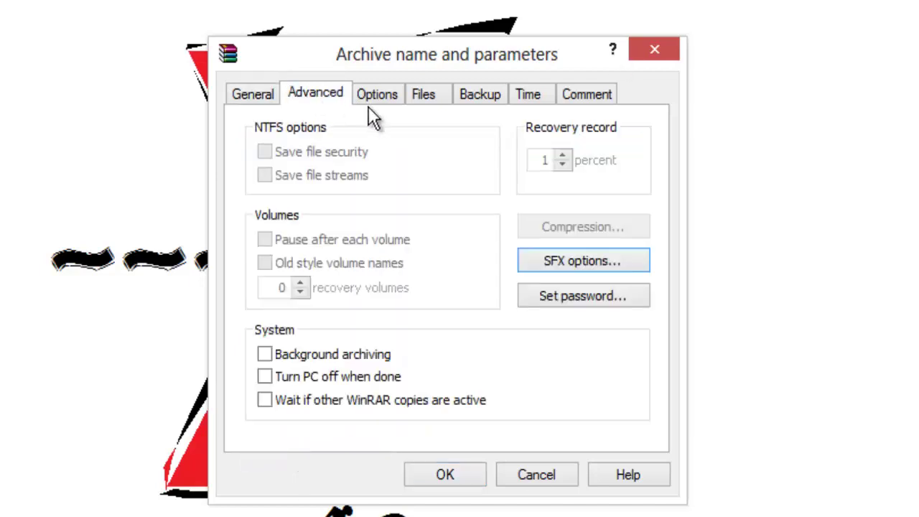
left_click(556, 258)
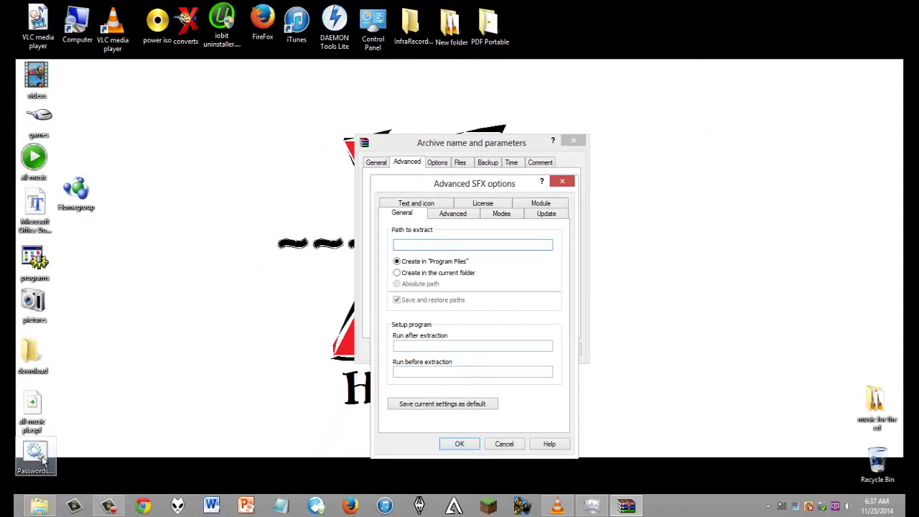
Copy the Desktop folder's path from the games folder's address in File Explorer and paste it as the SFX extraction path
left_click(40, 506)
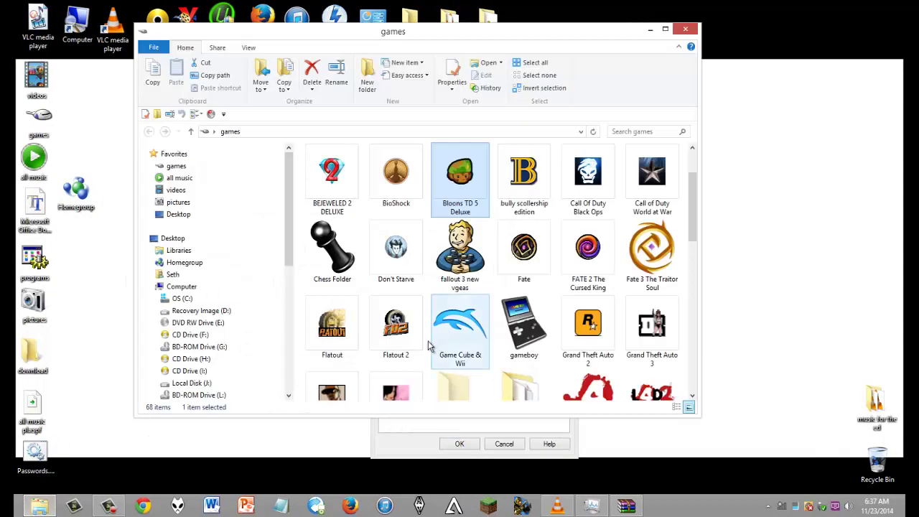
left_click(206, 132)
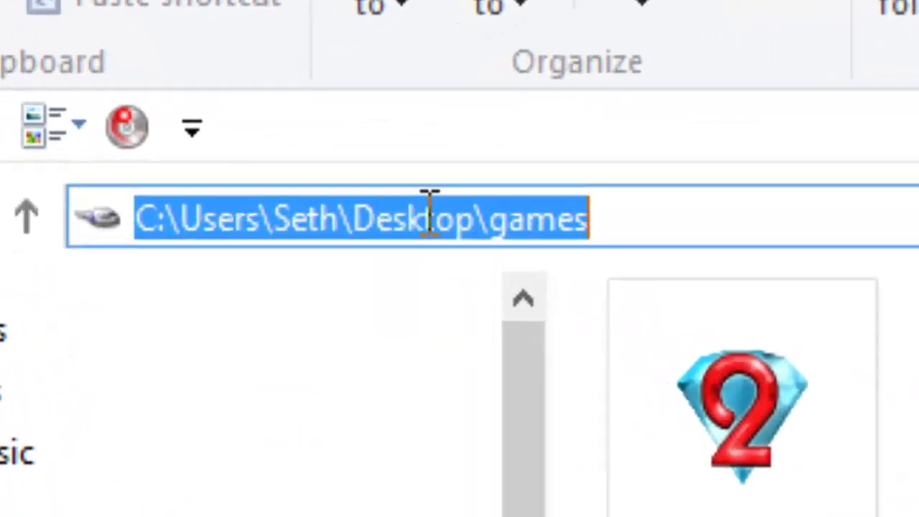
left_click(373, 178)
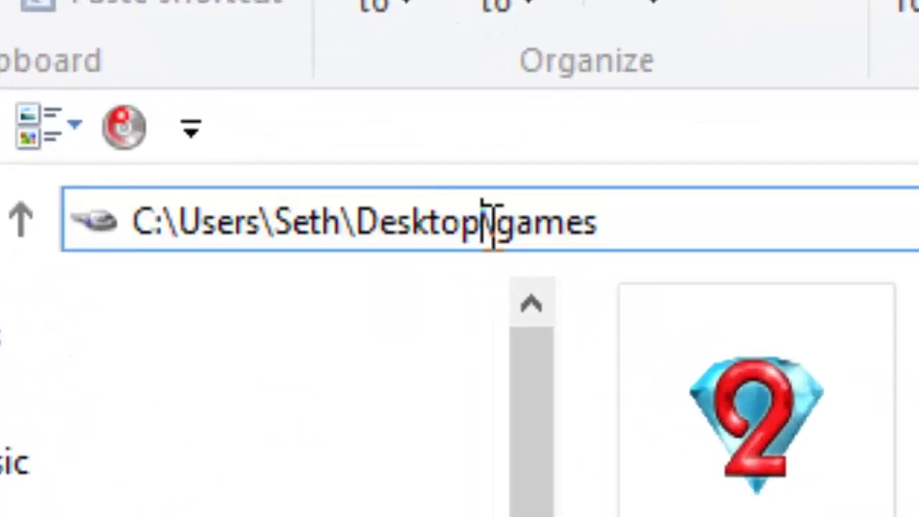
left_click_drag(477, 224, 368, 284)
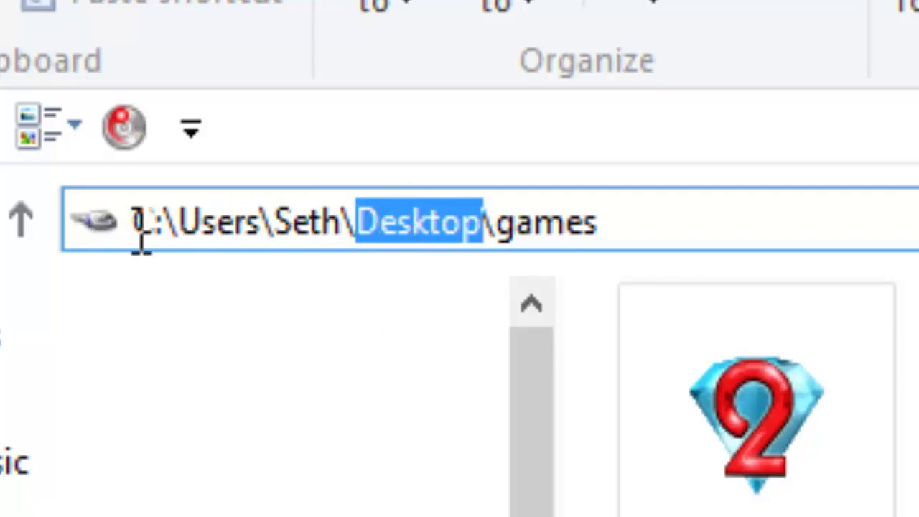
left_click_drag(136, 230, 475, 260)
right_click(451, 232)
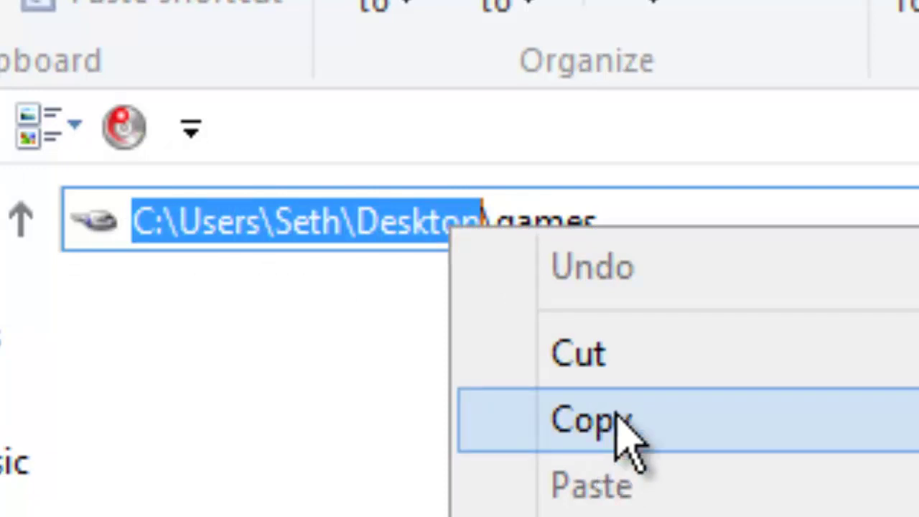
left_click(611, 418)
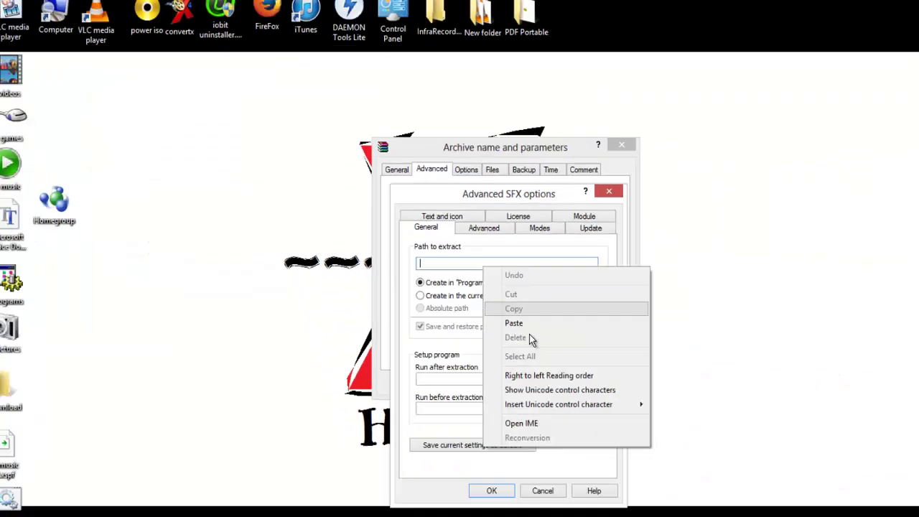
left_click(496, 301)
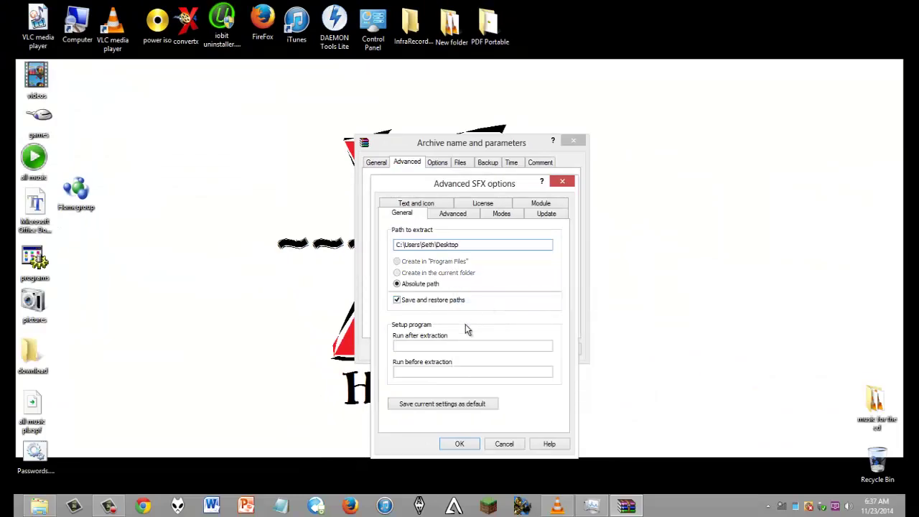
Turn off Save and restore paths and remove the user-name folder from the extraction path, leaving C:\Users\Desktop
left_click(399, 301)
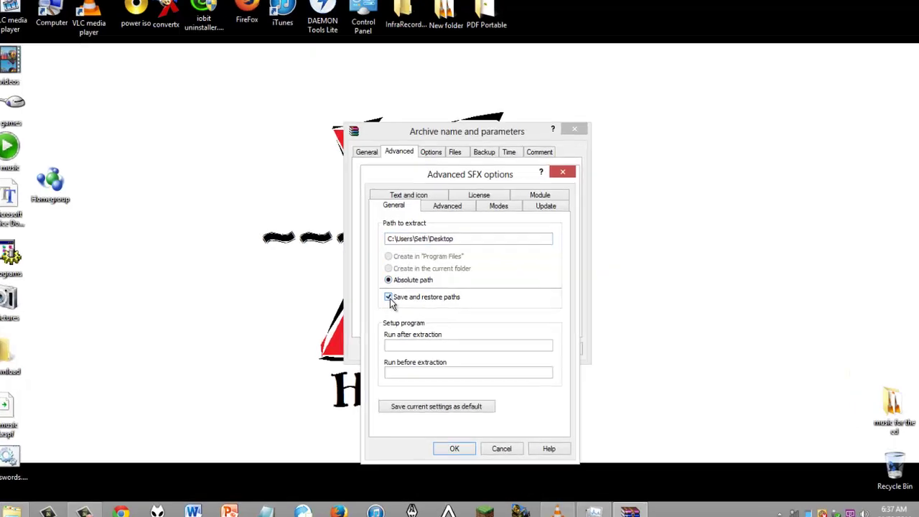
left_click(371, 184)
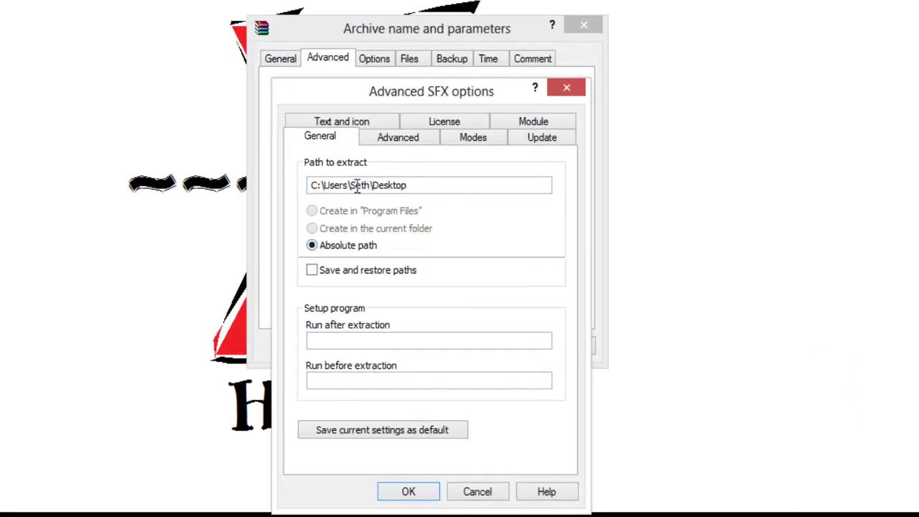
key("BackSpace")
key("BackSpace")
key("BackSpace")
key("BackSpace")
key("BackSpace")
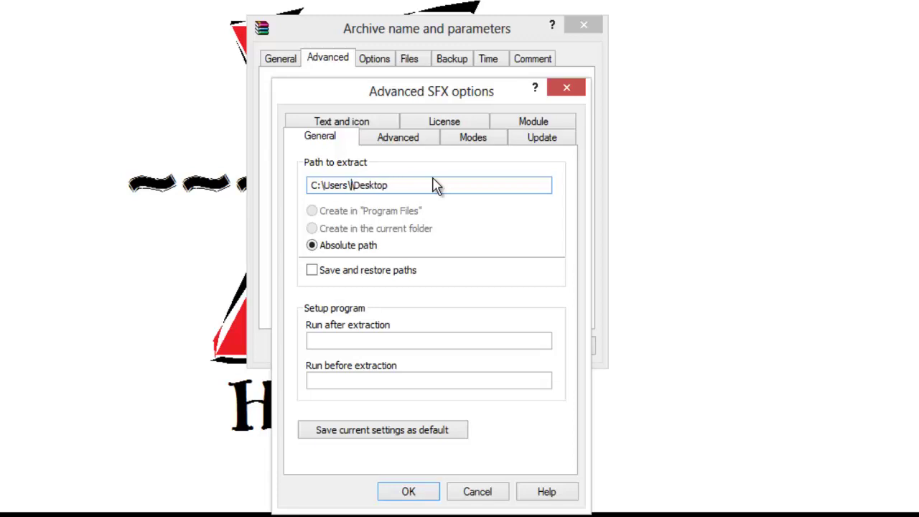
left_click(375, 189)
left_click(409, 189)
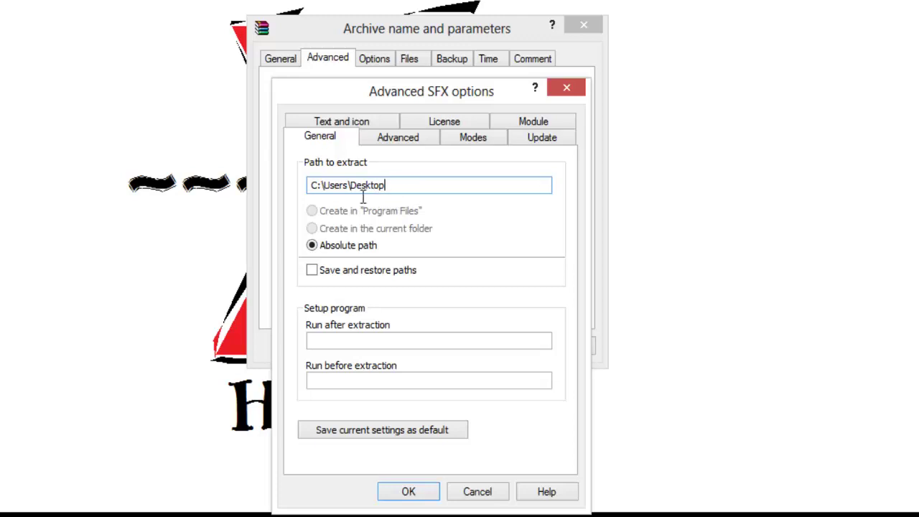
mouse_move(364, 198)
left_mouse_down()
mouse_move(353, 203)
mouse_move(367, 214)
left_mouse_up()
left_click(413, 247)
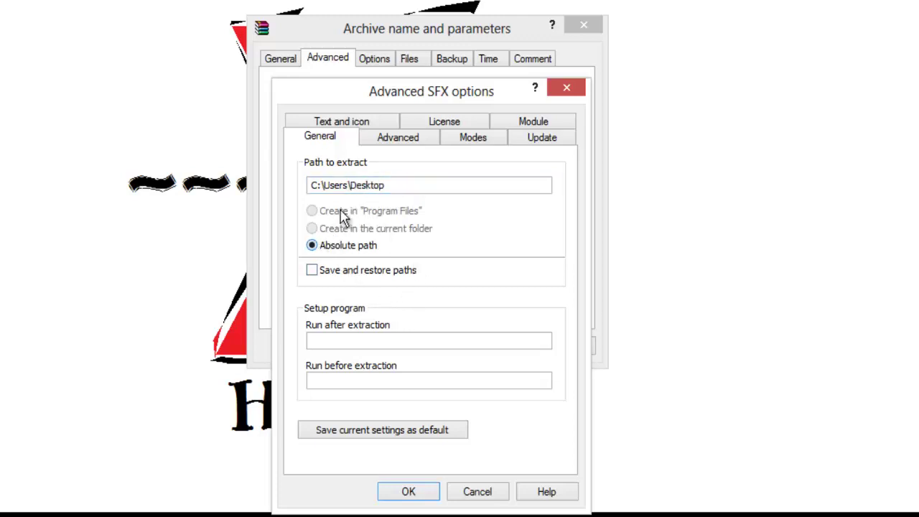
Clear the extraction path and set the SFX archive to create its files in the current folder
left_click_drag(399, 188, 248, 191)
key("BackSpace")
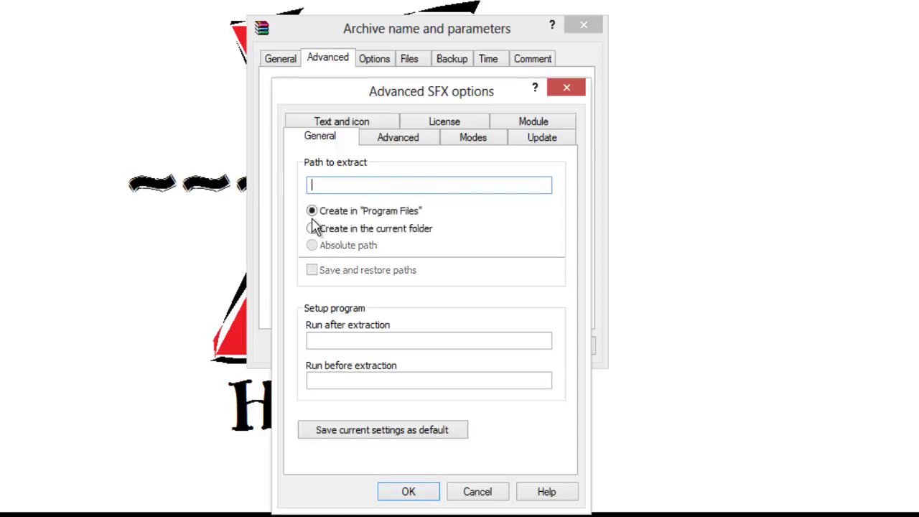
left_click(379, 230)
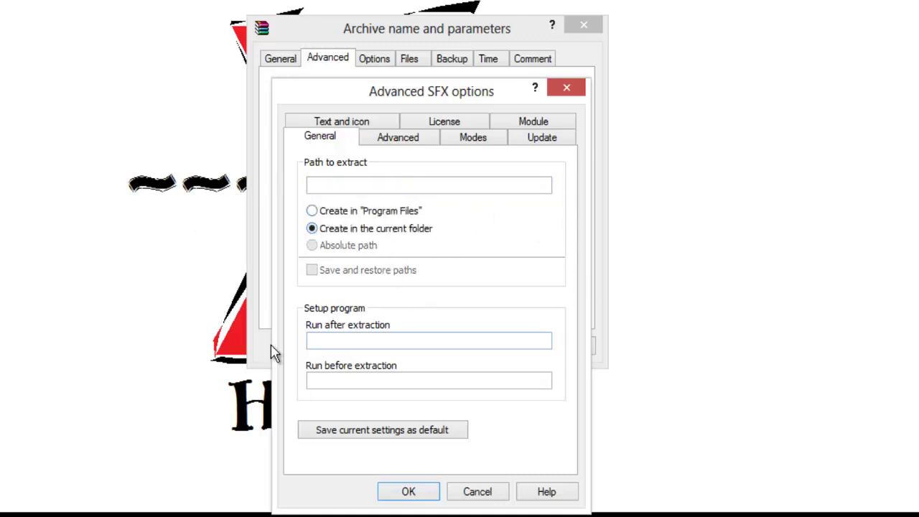
left_click(320, 341)
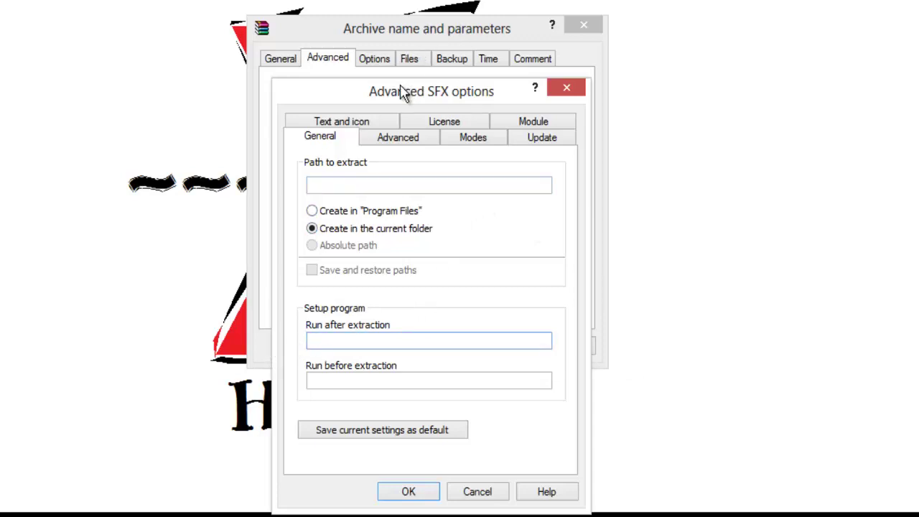
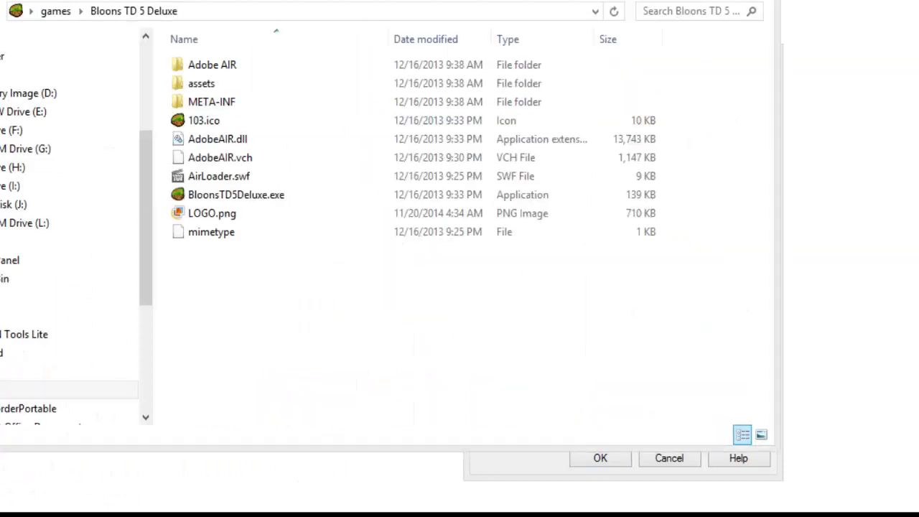
Open the Run dialog and select BloonsTD5Deluxe.exe in the Bloons TD 5 Deluxe folder
key("super+r")
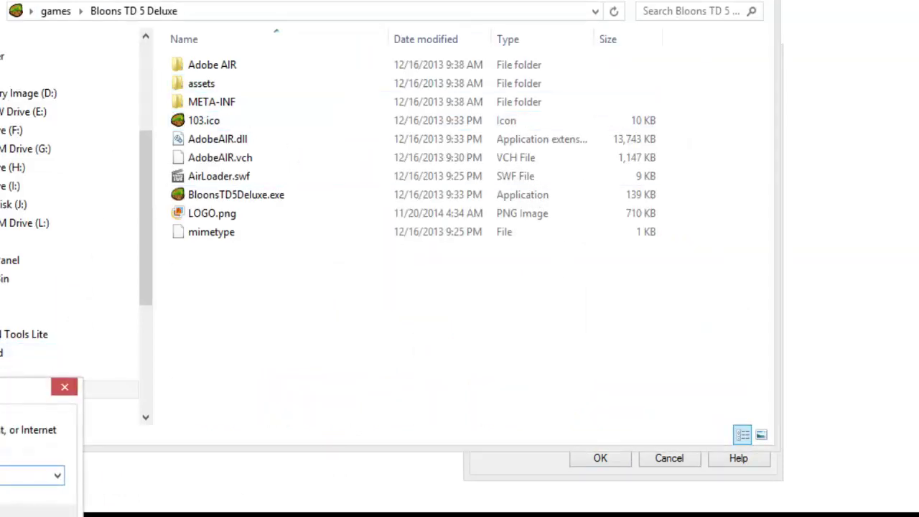
left_click(229, 196)
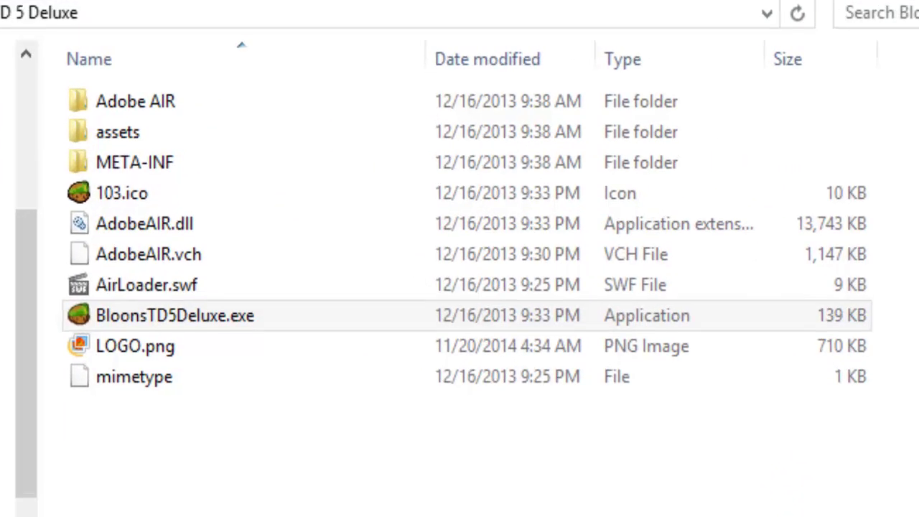
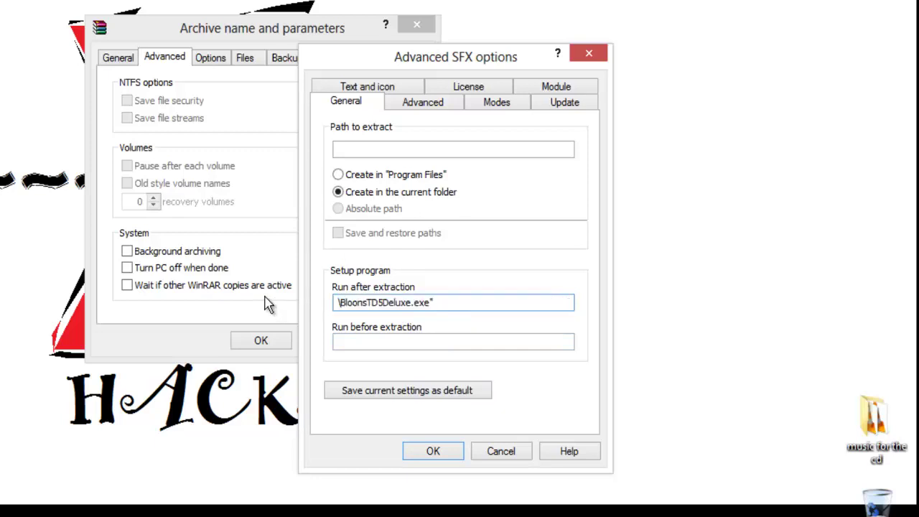
key("Delete")
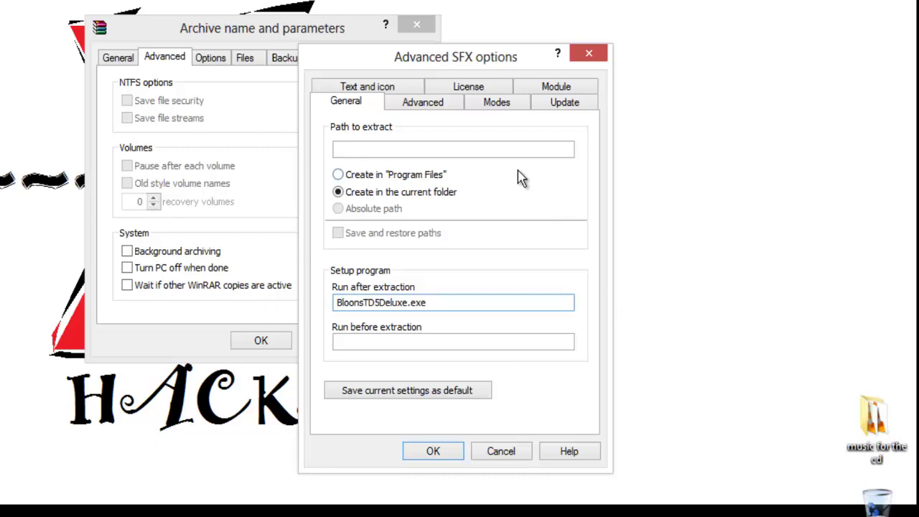
Trim the program to run after extraction down to BloonsTD5Deluxe.exe, without the folder path or quotation marks
left_click(449, 104)
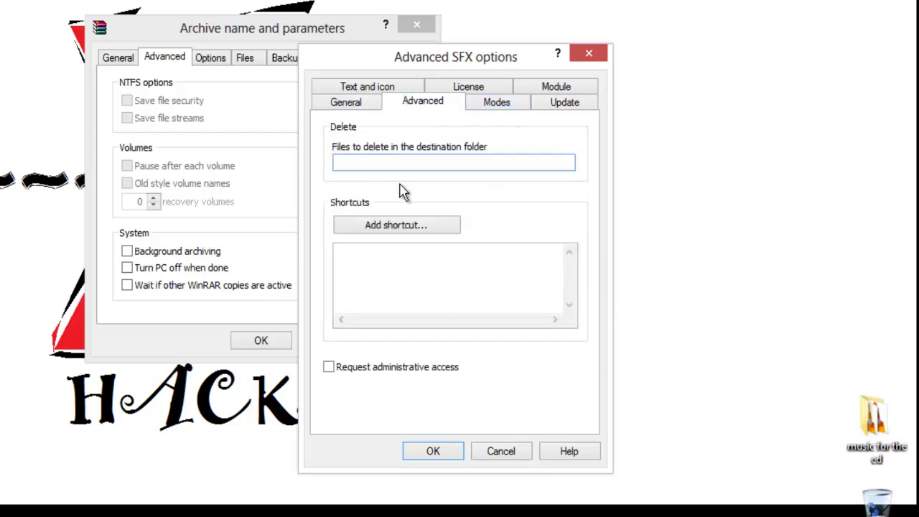
Set the title of the SFX window to "Bloons Tower Defence 5 Deluxe step 2-2"
left_click(363, 85)
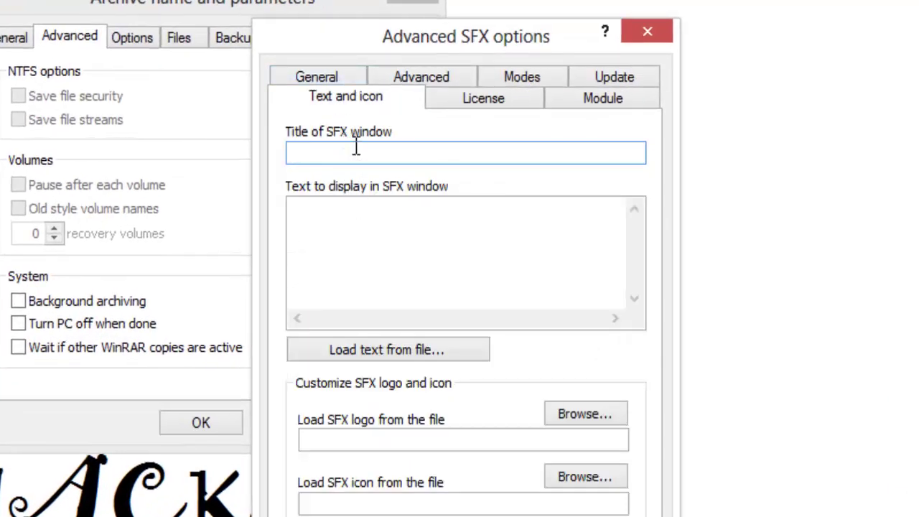
type("Bloons Tower Defence ")
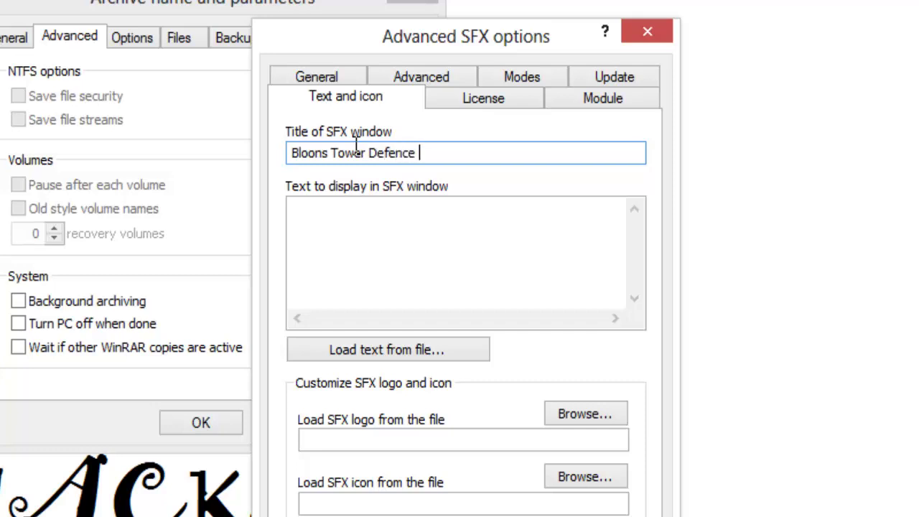
type("5 De")
type("luxe")
type(" s")
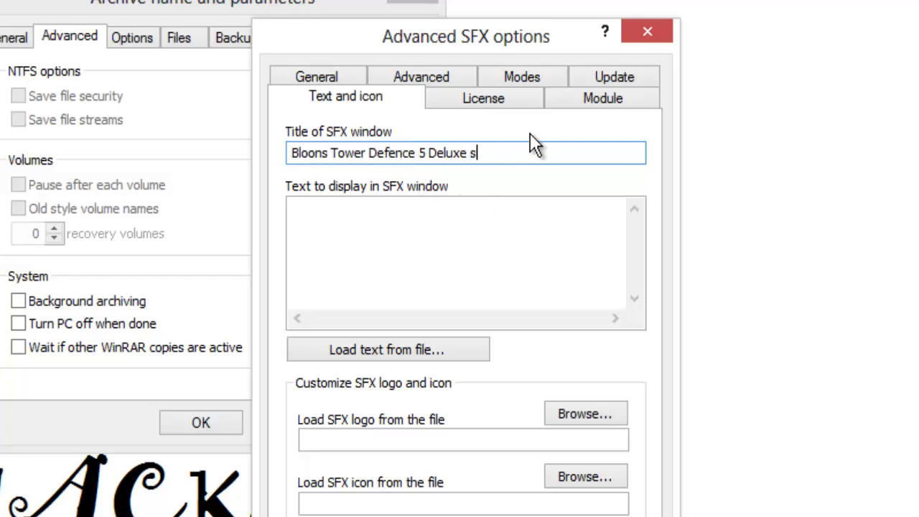
type("tep 2-2")
Reuse the SFX window title as the license window title, changing its ending to "step 1-2"
key("ctrl+a")
key("ctrl+c")
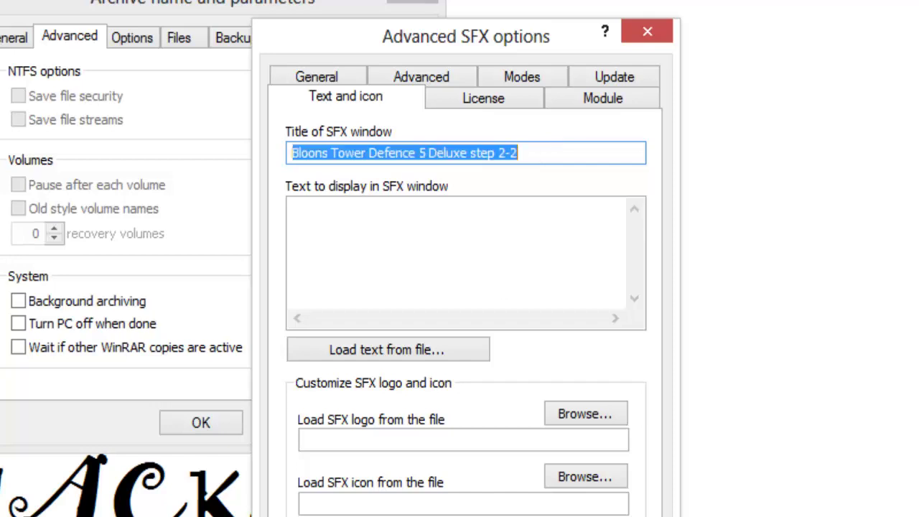
left_click(517, 99)
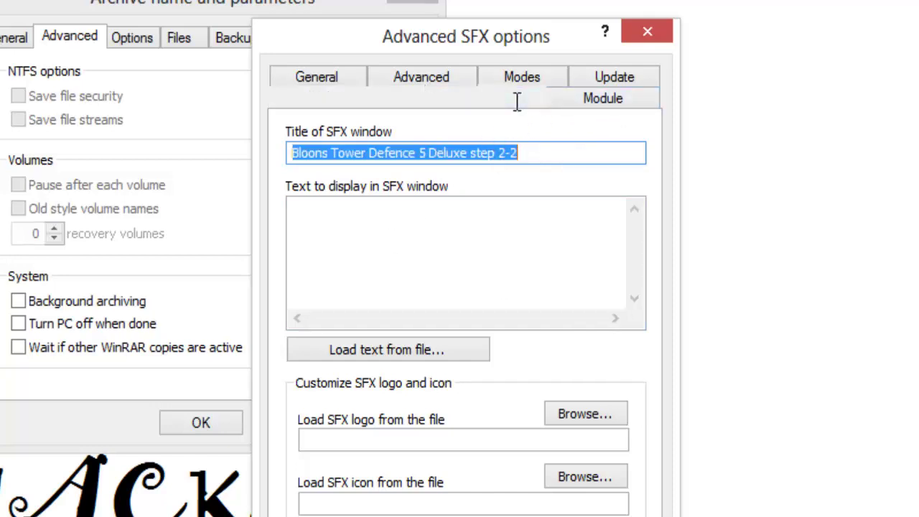
key("ctrl+v")
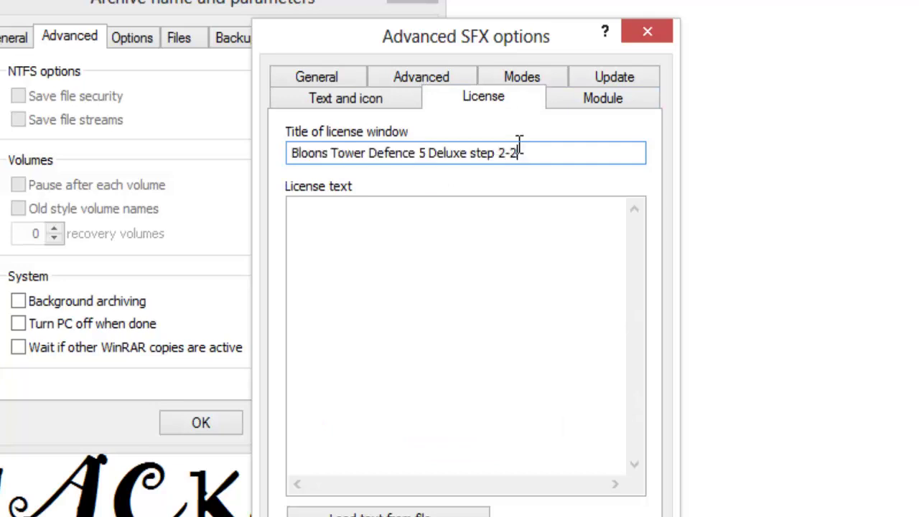
left_click_drag(499, 153, 508, 153)
key("BackSpace")
type("1")
Enter "Are you sure you want to install?" as the license text
left_click(561, 290)
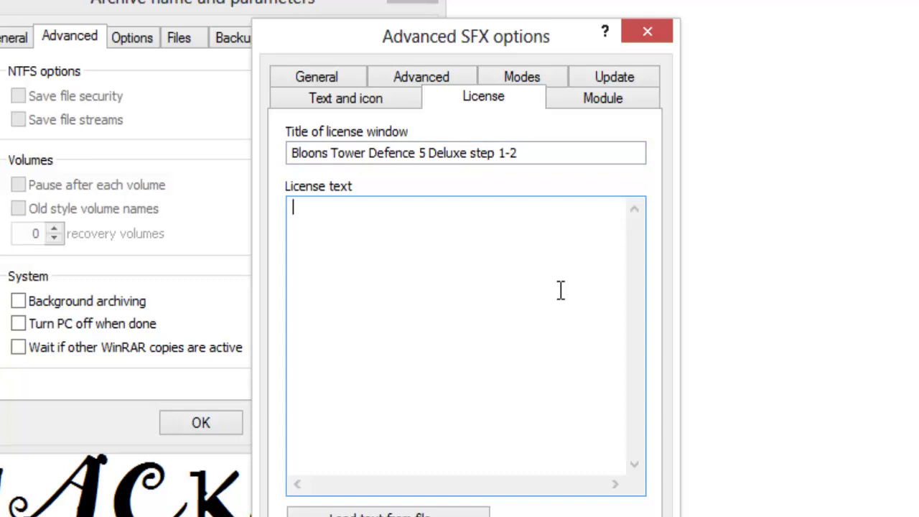
type("Are you su")
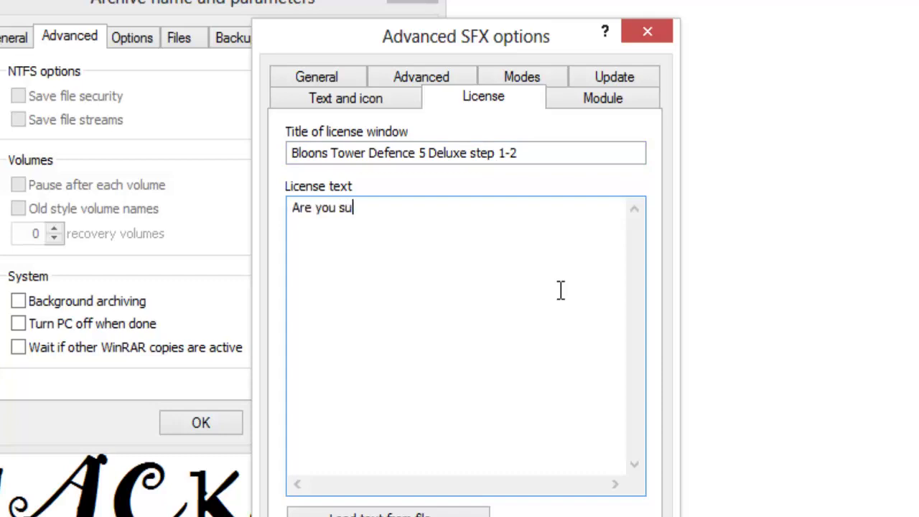
type("re you wan")
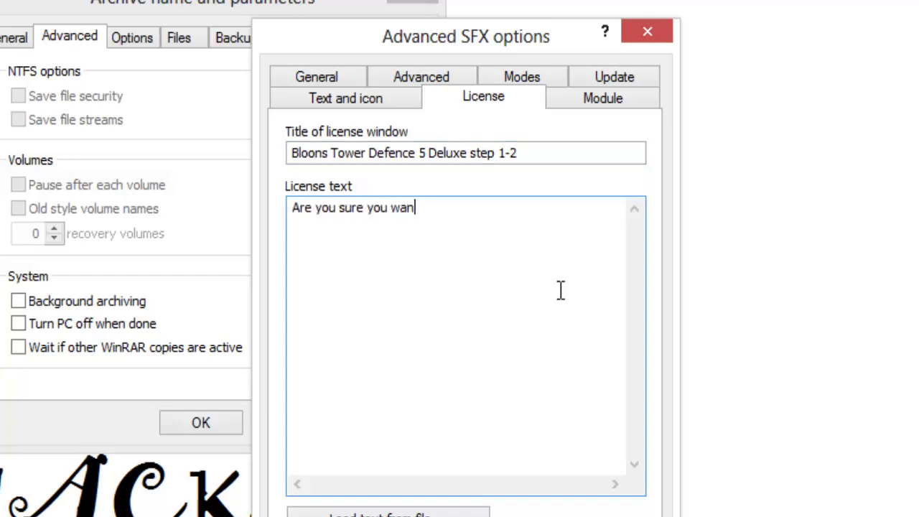
type("t to innstall?")
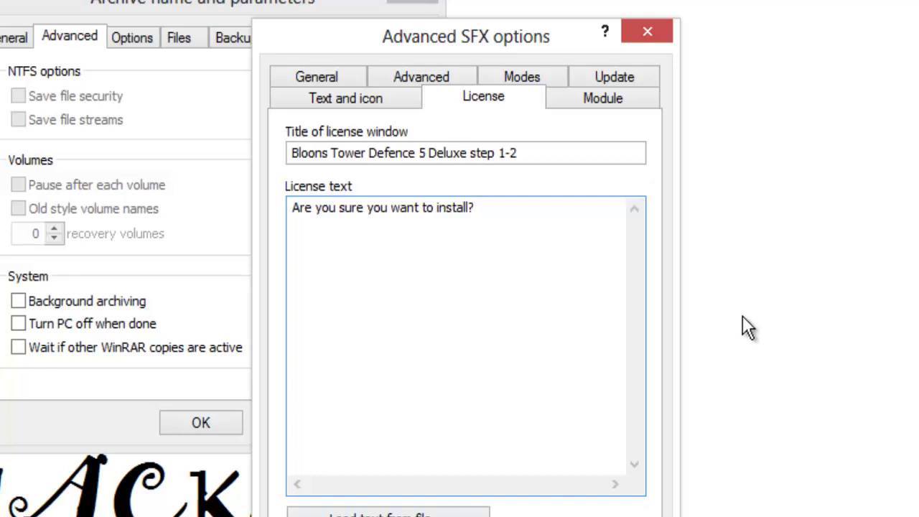
Set the update mode to extract and update files and the overwrite mode to overwrite all files
left_click(582, 95)
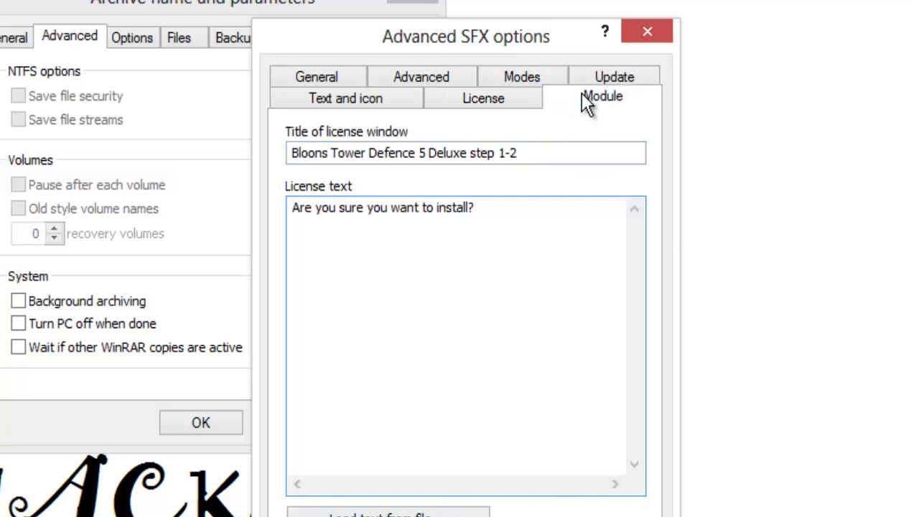
left_click(643, 95)
left_click(337, 189)
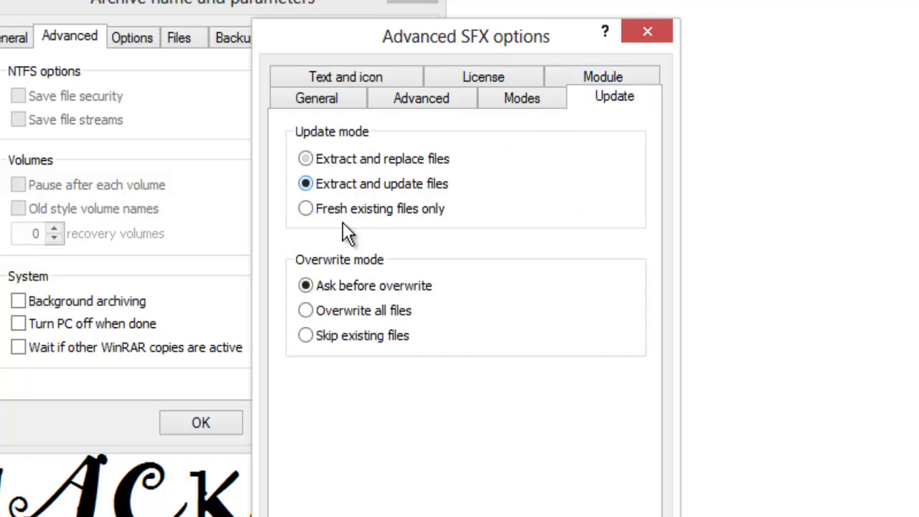
left_click(348, 311)
Begin the text displayed in the SFX window with a line of tildes as a decorative border
left_click(510, 77)
left_click(346, 97)
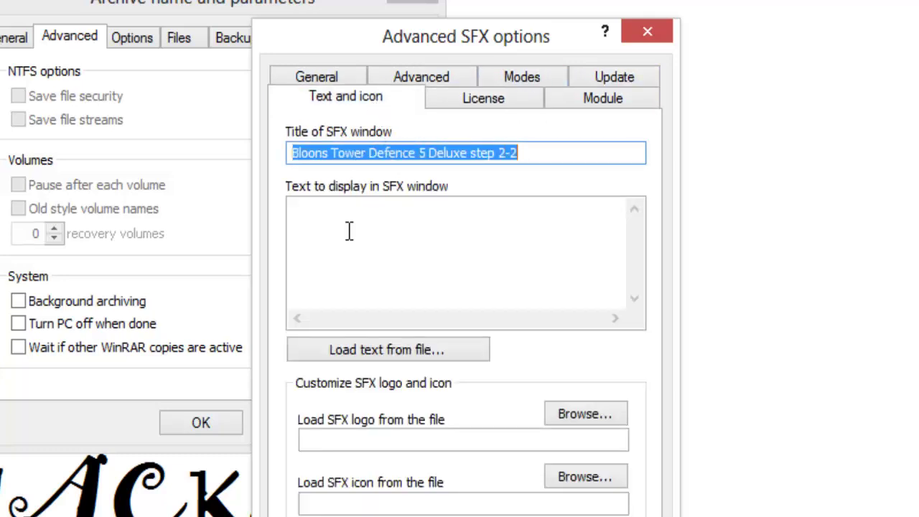
left_click(385, 281)
type("~~~~~~~~~~~")
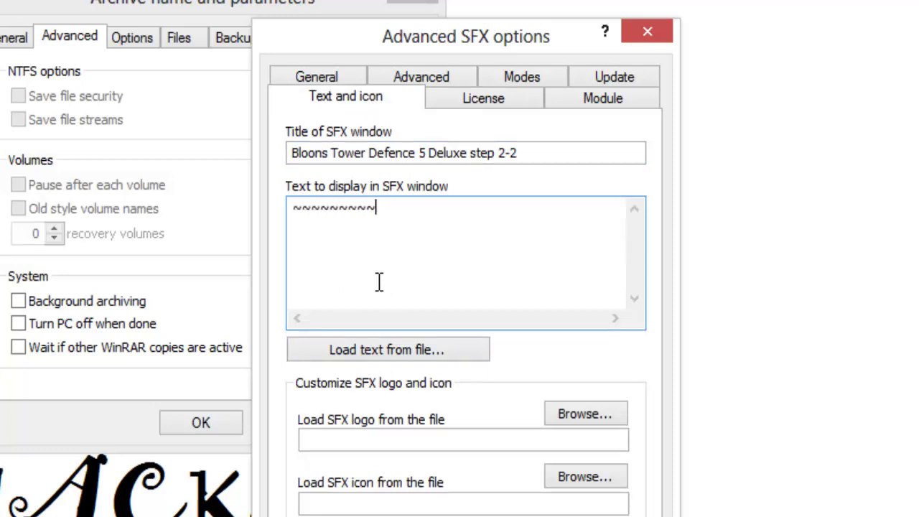
key("BackSpace")
key("BackSpace")
key("BackSpace")
key("BackSpace")
key("BackSpace")
key("BackSpace")
key("BackSpace")
key("BackSpace")
key("BackSpace")
key("BackSpace")
key("BackSpace")
type("~~~~~~~~~~~~~~~~")
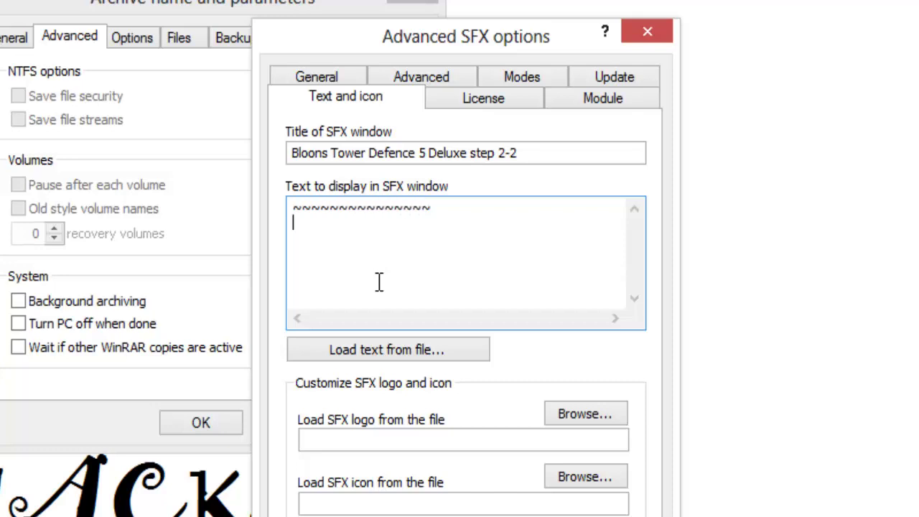
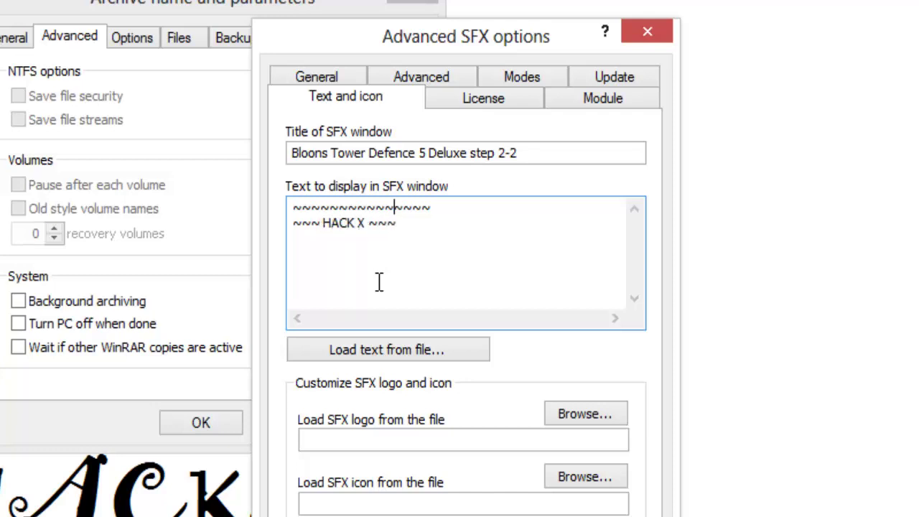
Shorten the top tilde border to the width of the "~~~ HACK X ~~~" line and add a matching tilde line below it
key("BackSpace")
key("BackSpace")
type("~~~~~~~~~~~~")
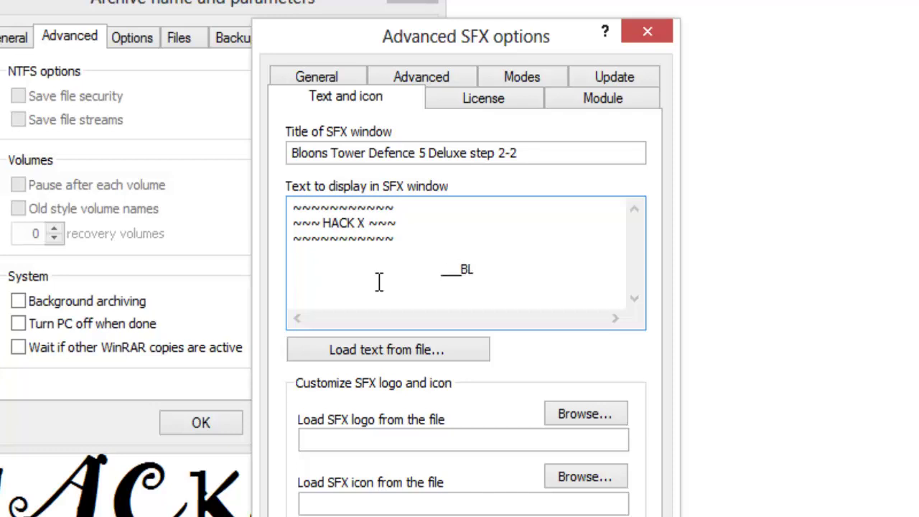
Continue the indented "___BL" heading below the HACK X banner with "OONS TOW" in the SFX window's display text
type("OONS TOWER DEFENCE 5 DELUXE___")
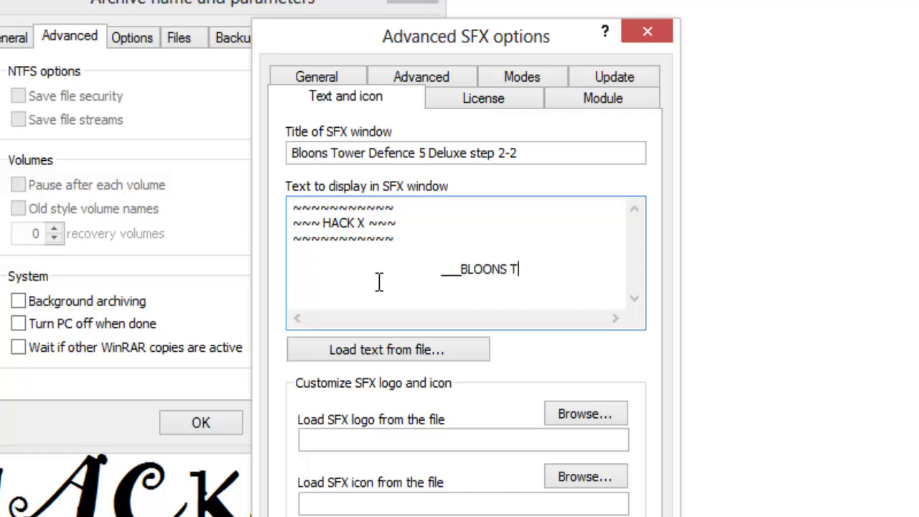
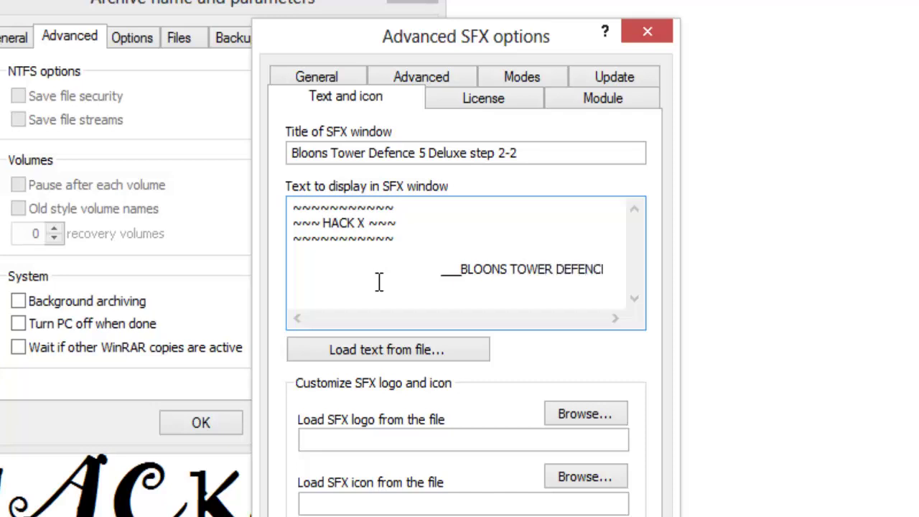
Continue the indented "___BL" heading below the HACK X banner with "OONS TOW" in the SFX window's display text
type("E 5 DELUXE")
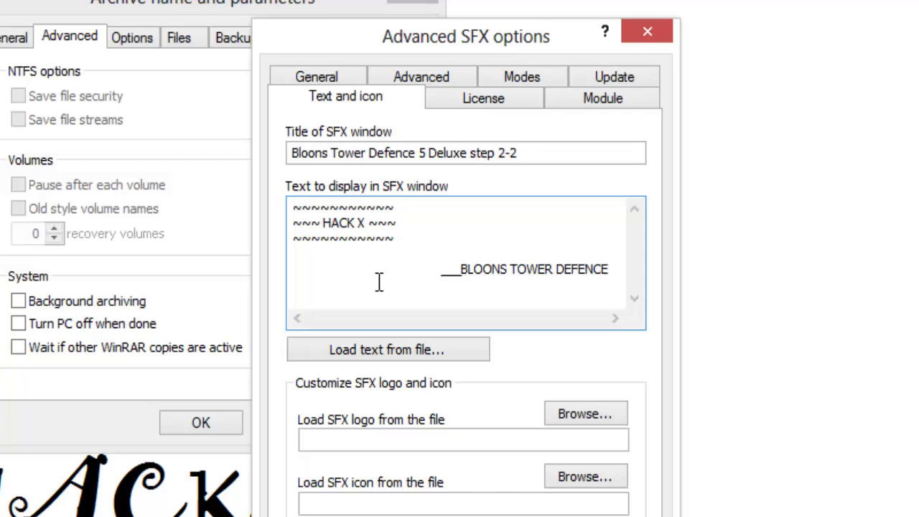
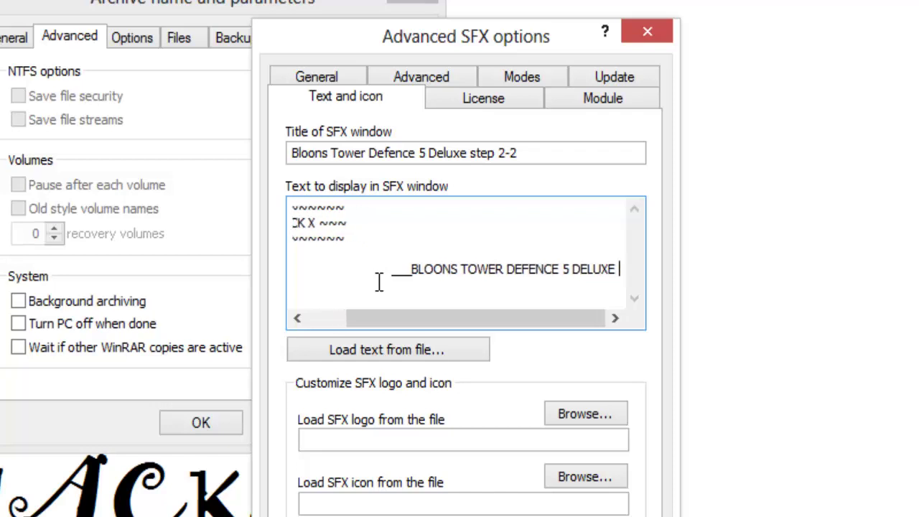
End the "___BLOONS TOWER DEFENCE 5 DELUXE" heading with "___" and enter "~~~ HACK X ~" on a separate line beneath it
type("____")
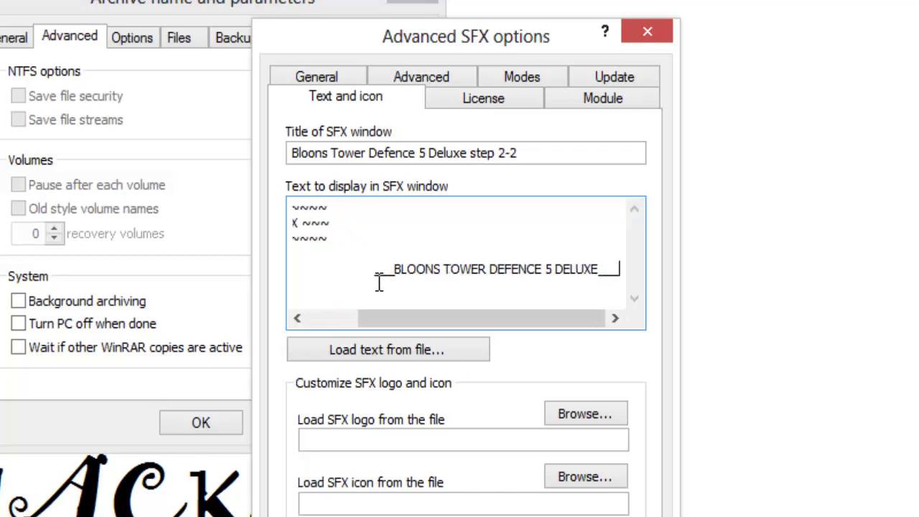
key("Return")
key("Return")
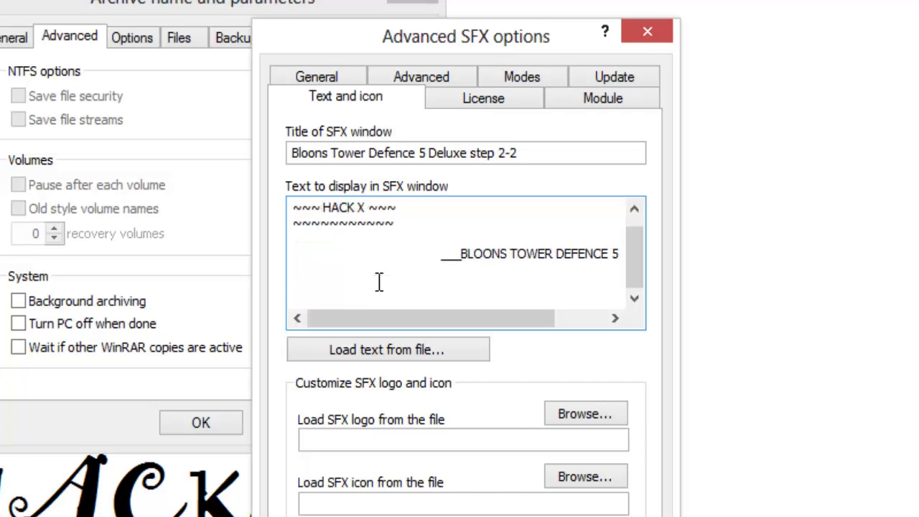
type("~~~ HACK X ~~~")
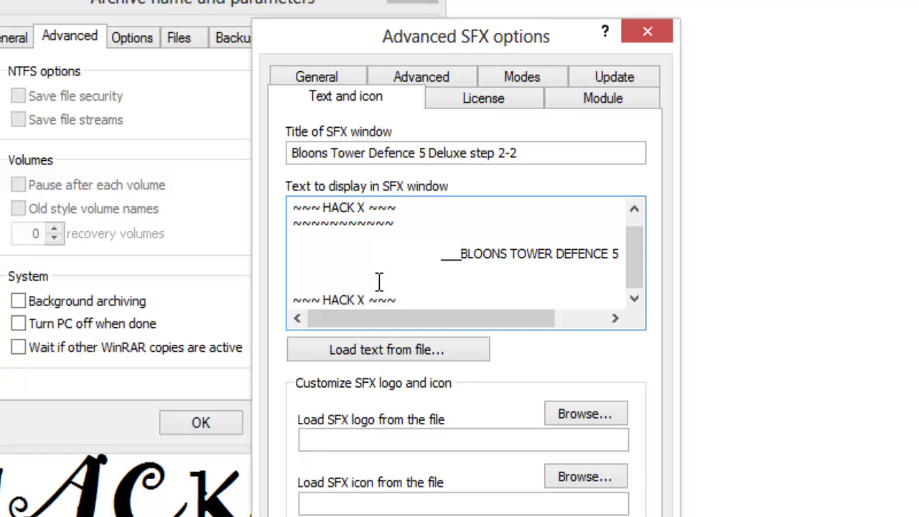
Add a line reading "2014" beneath the closing "~~~ HACK X ~~~" line of the SFX window text
key("Return")
type("2013")
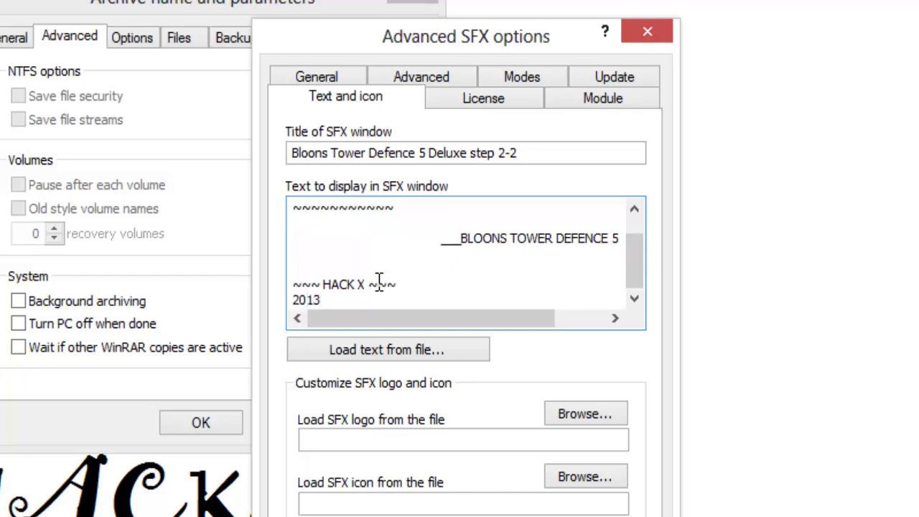
key("BackSpace")
type("4")
Load "~~~ HACK X ~~~ (header title side).bmp" from the Icons folder inside pictures as the SFX logo
left_click(585, 415)
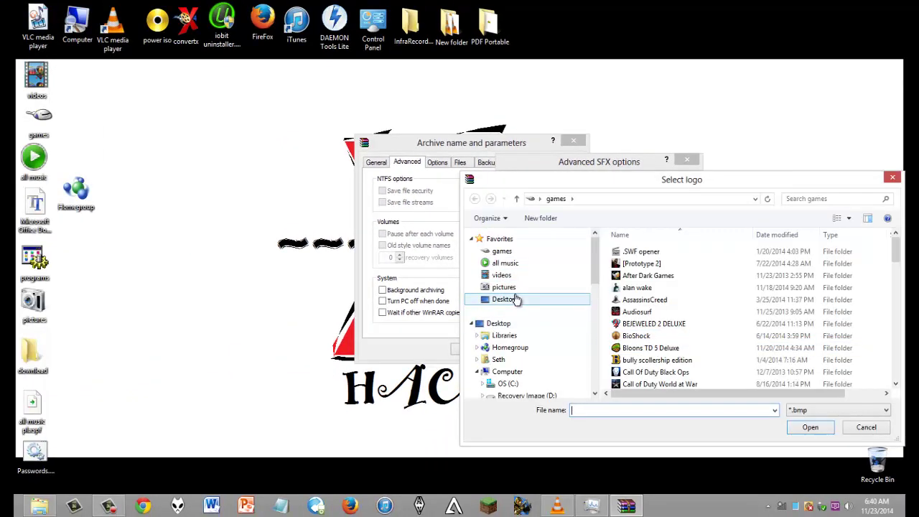
left_click(514, 288)
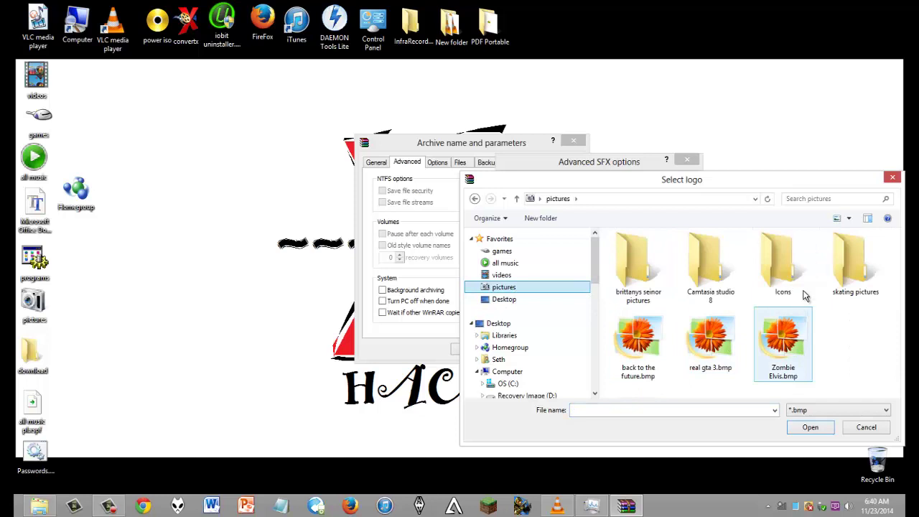
left_click(780, 265)
double_click(780, 265)
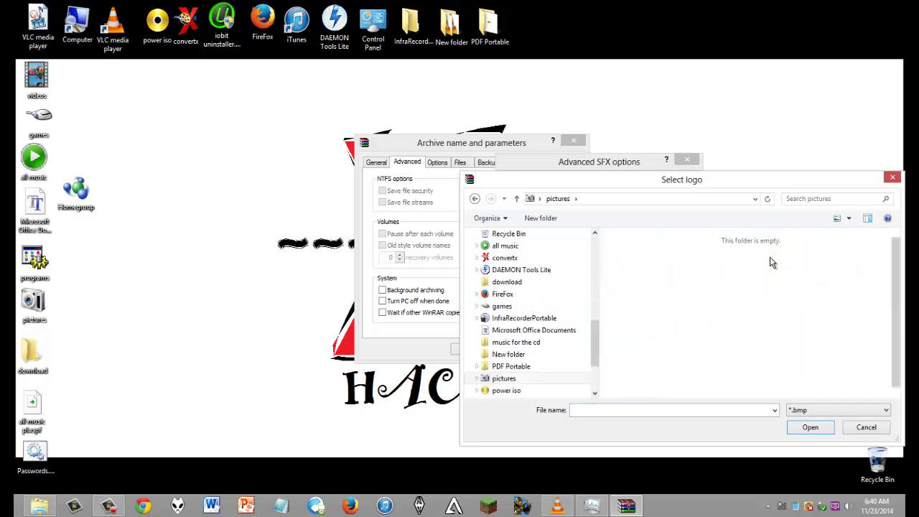
left_click(642, 288)
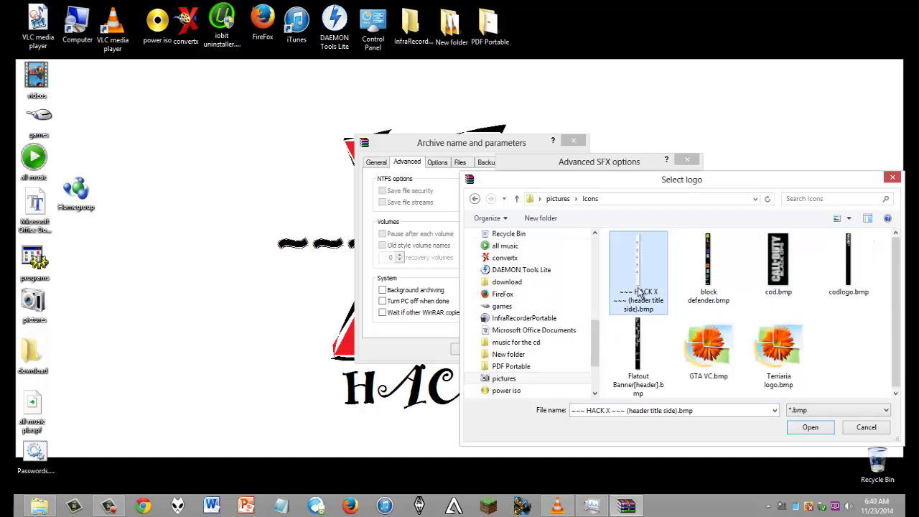
left_click(813, 428)
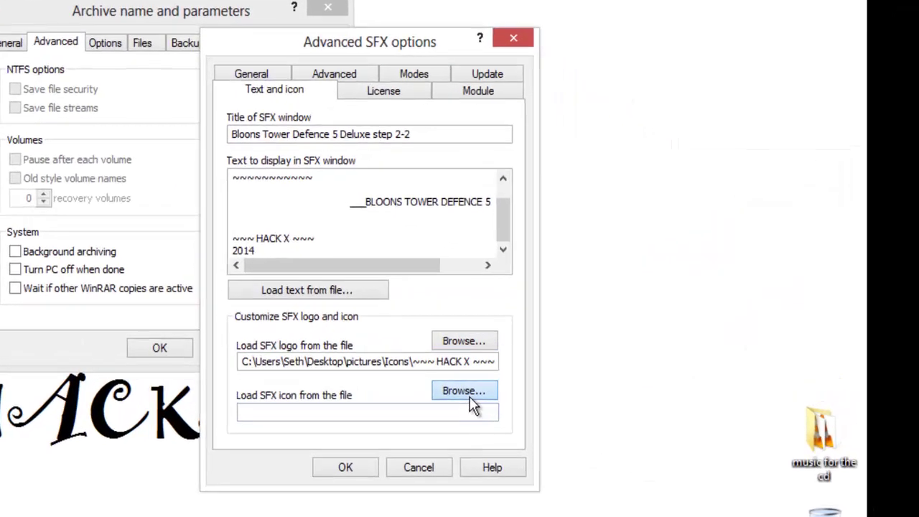
Load 103.ico from the Bloons TD 5 Deluxe folder in games as the SFX icon
left_click(466, 394)
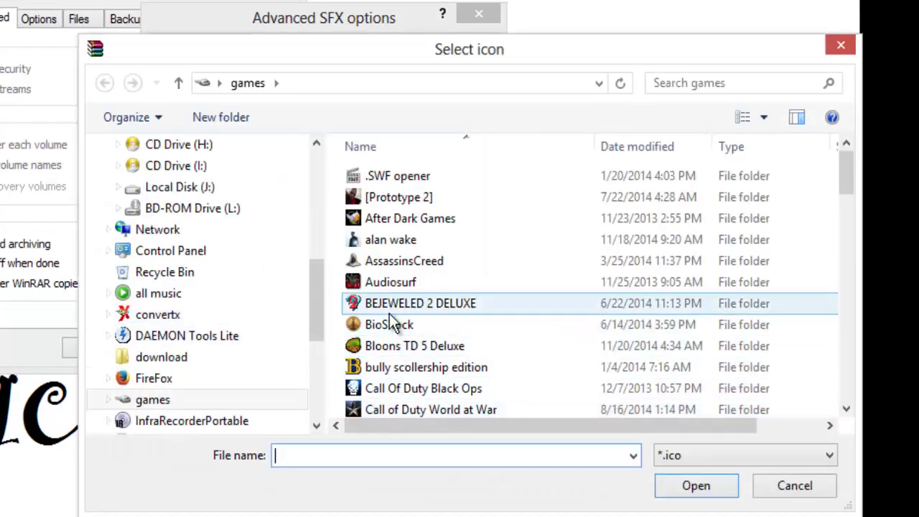
double_click(391, 346)
left_click(383, 243)
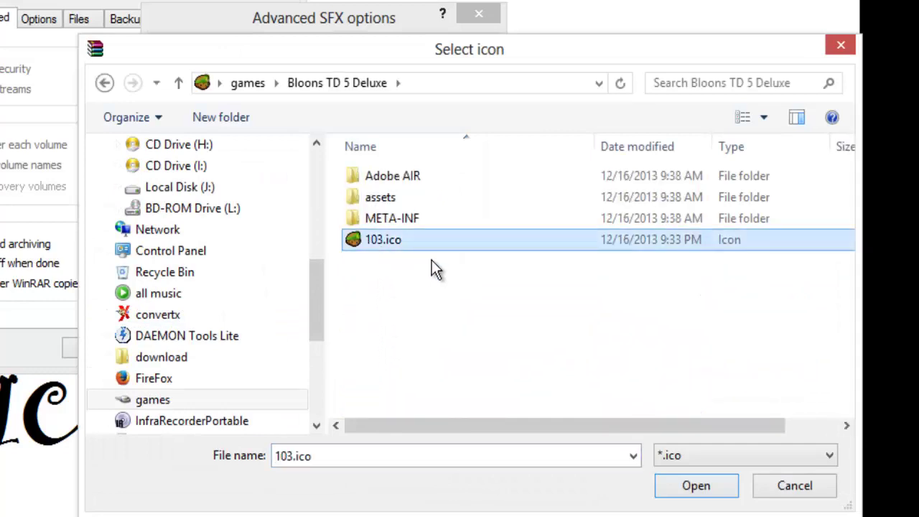
left_click(698, 486)
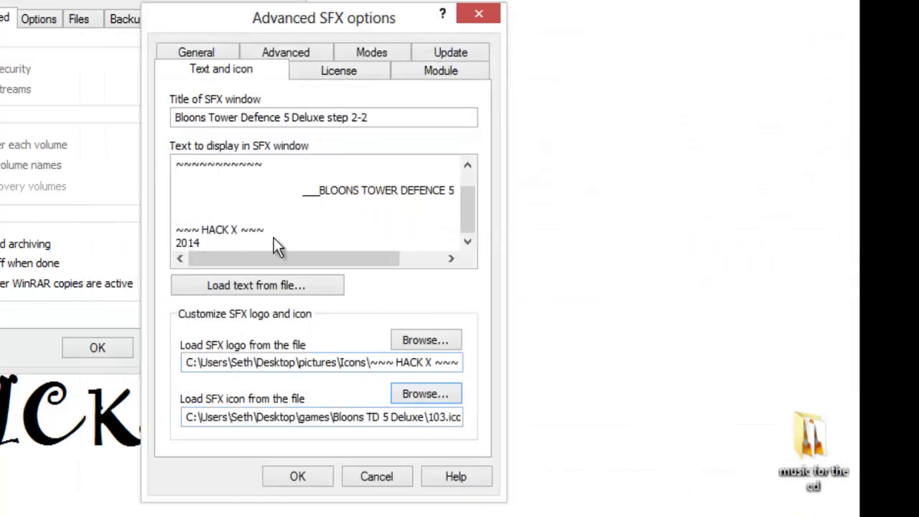
Recheck the extraction path, setup program, text and icon settings, and accept the advanced SFX options
left_click(214, 60)
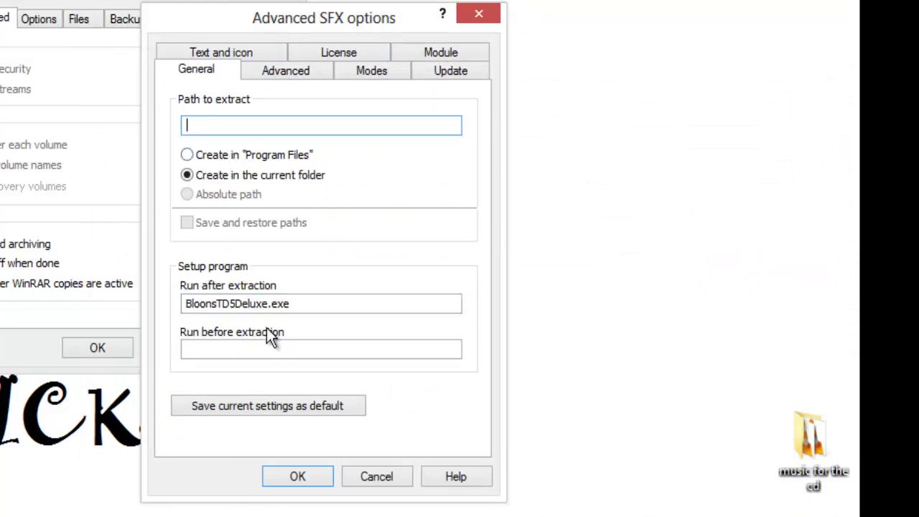
left_click(257, 56)
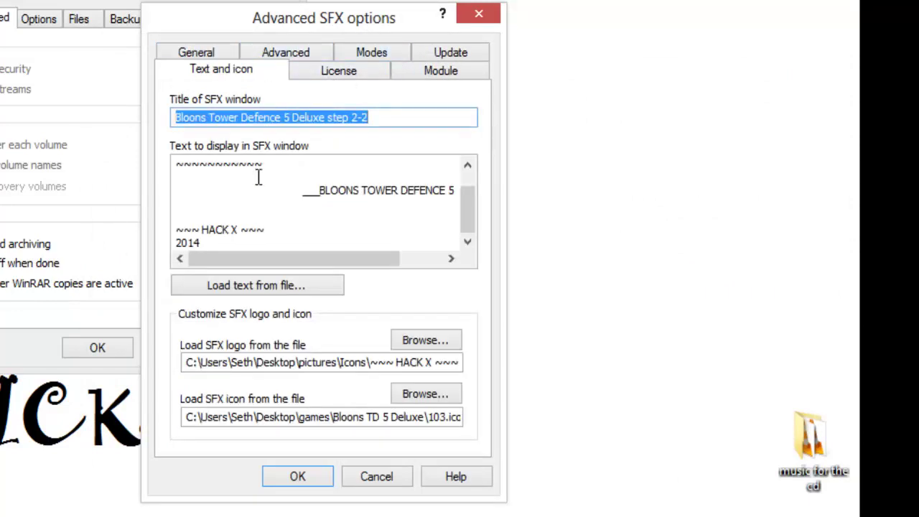
left_click(316, 481)
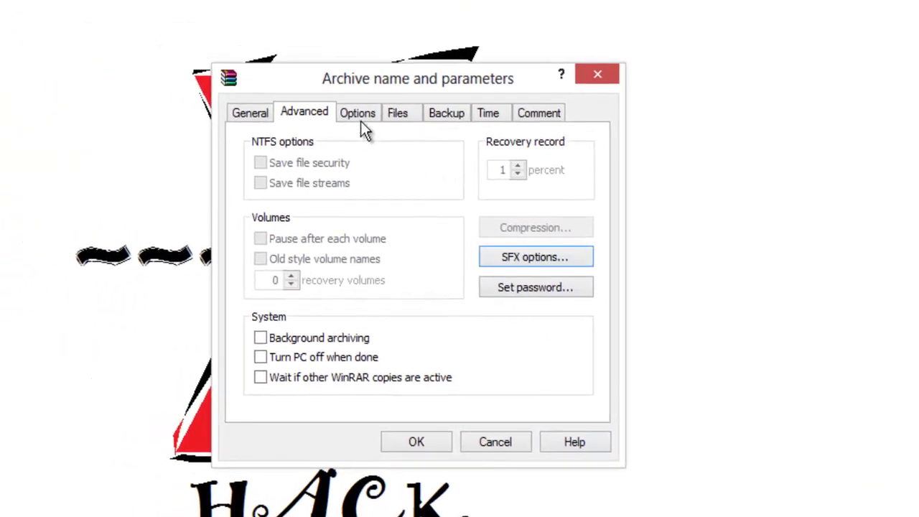
Review the archive's delete mode, time settings and SFX script comment, and start creating the self-extracting archive
left_click(361, 120)
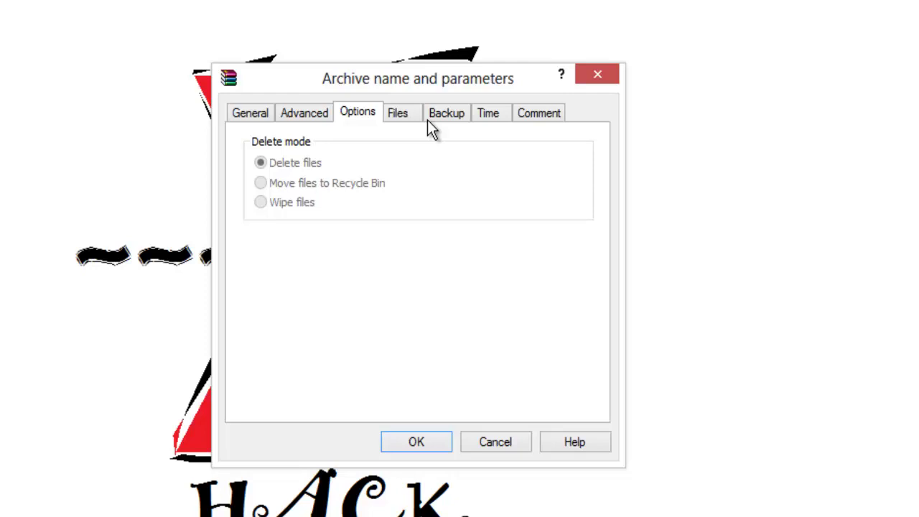
left_click(489, 113)
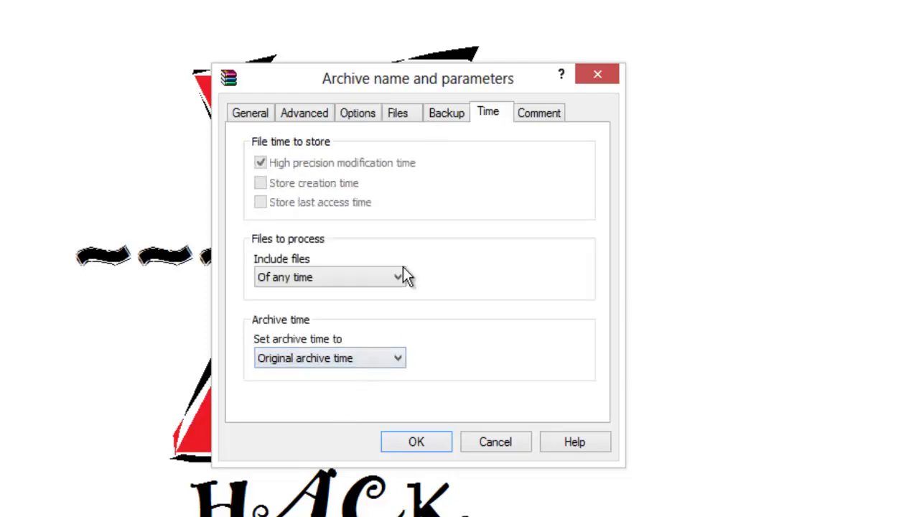
left_click(531, 112)
left_click(452, 308)
scroll(462, 302, "down", 5)
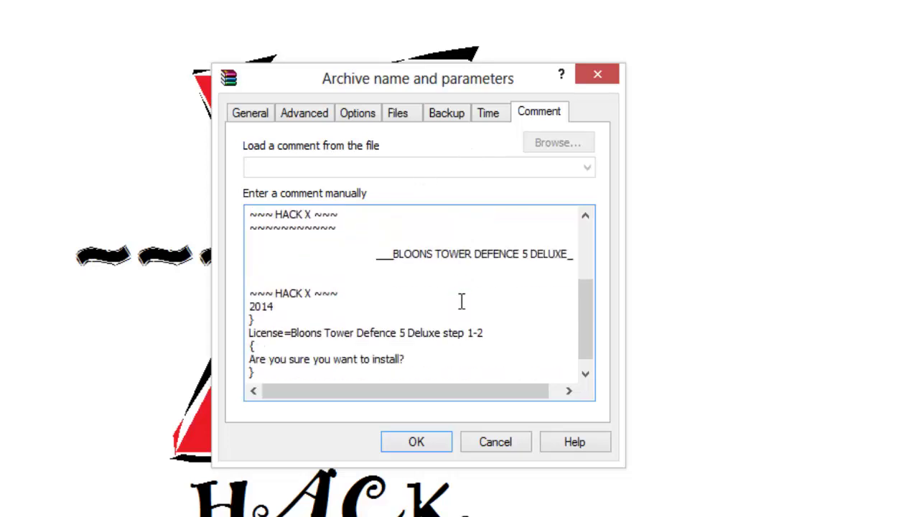
scroll(462, 302, "down", 1)
scroll(460, 314, "up", 4)
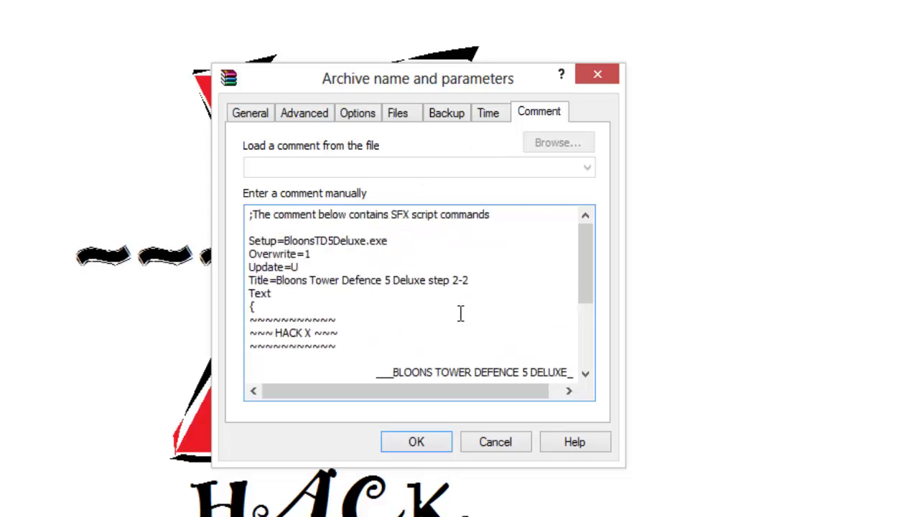
left_click(429, 449)
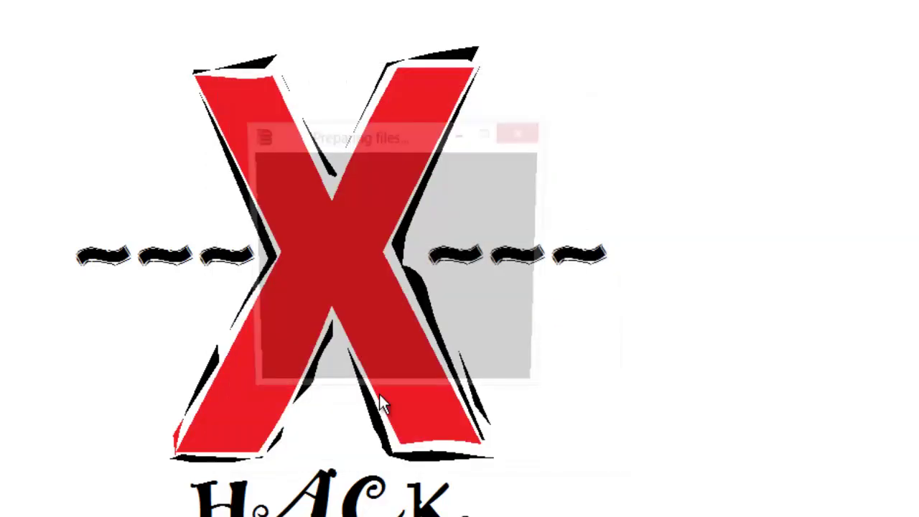